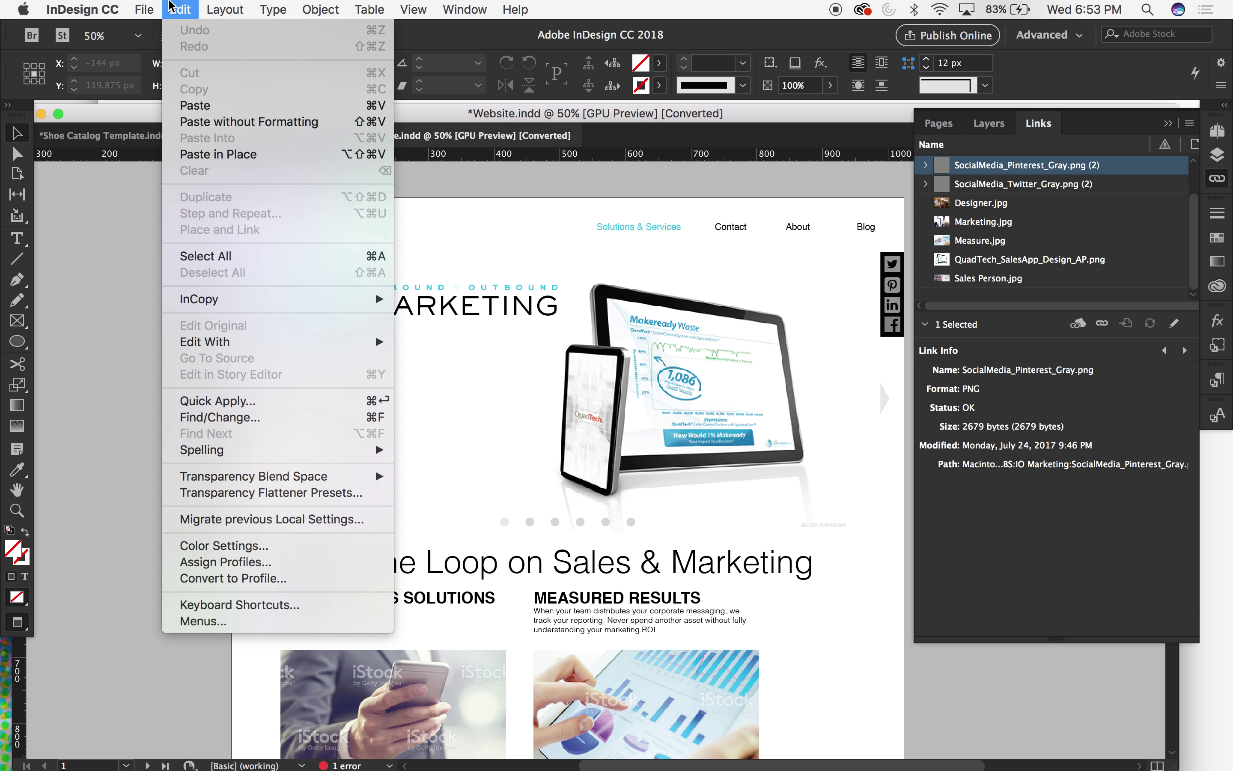
Start packaging the Website document and review its fonts, links and images, colors and inks, and overall summary
mouse_move(144, 9)
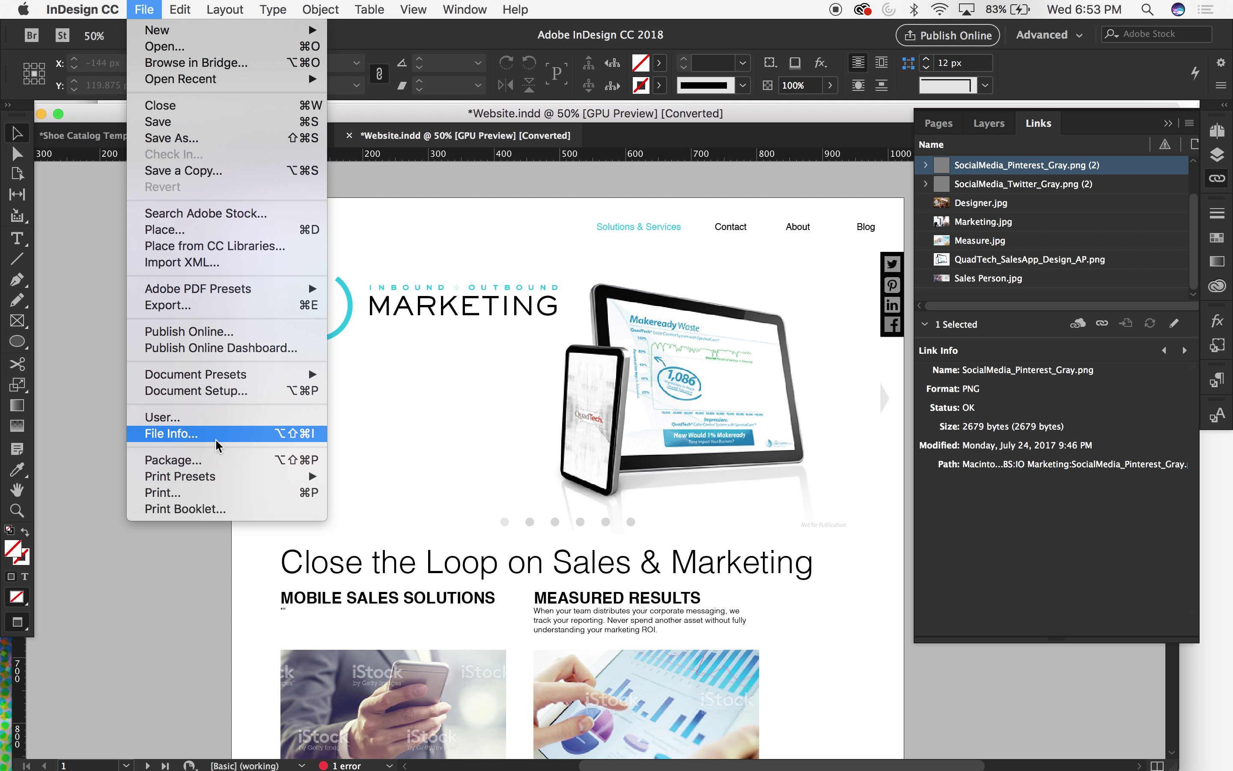
click(185, 462)
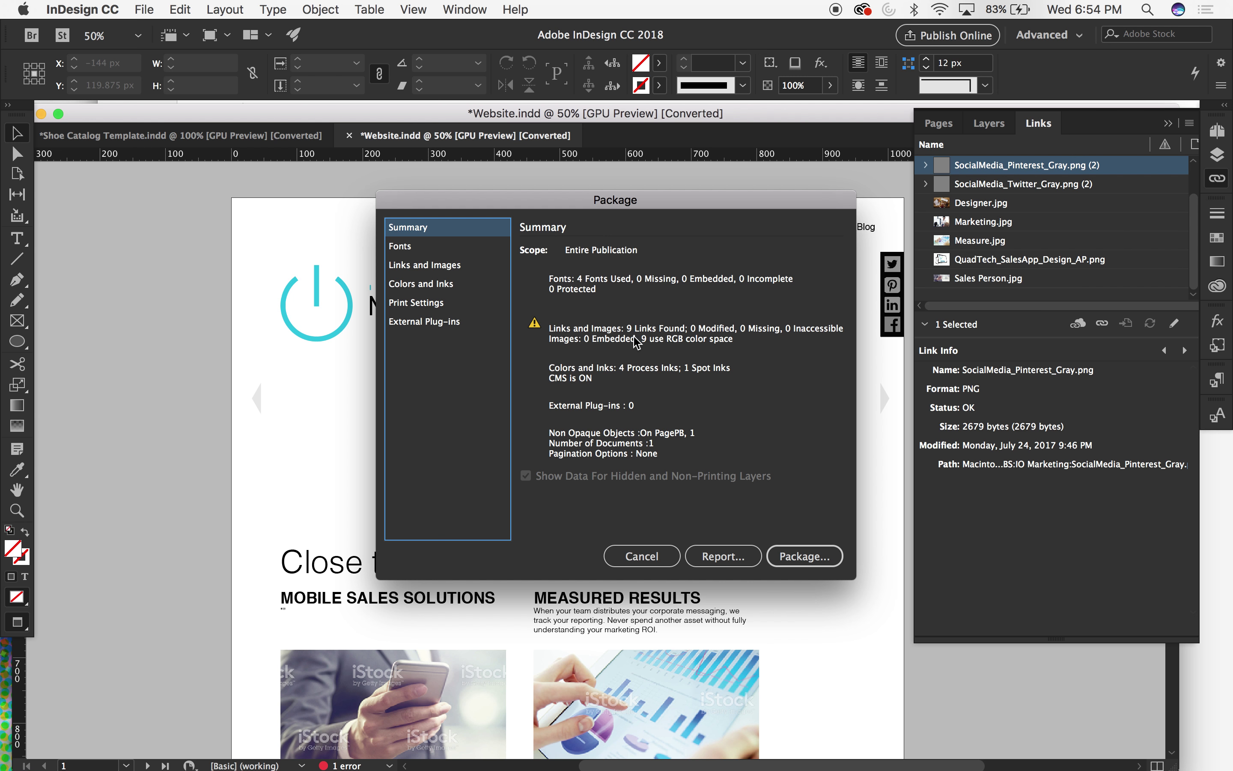
click(436, 247)
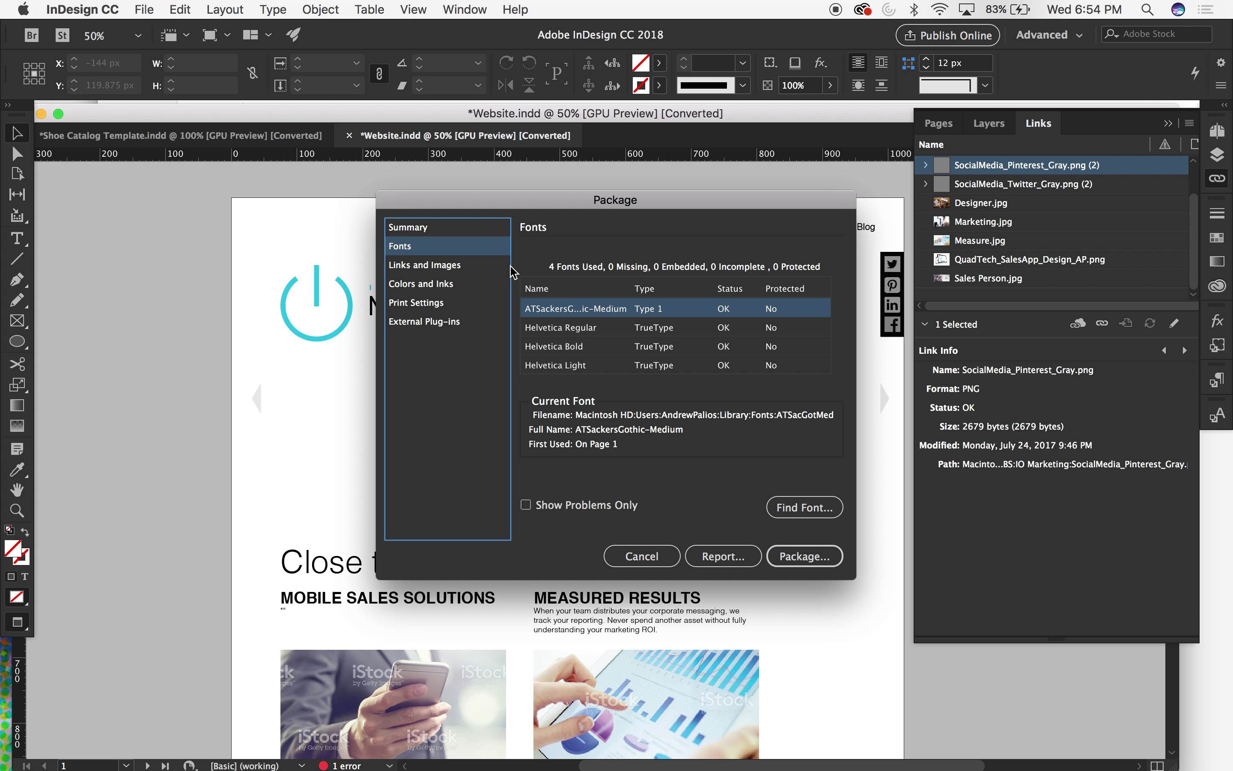
click(427, 265)
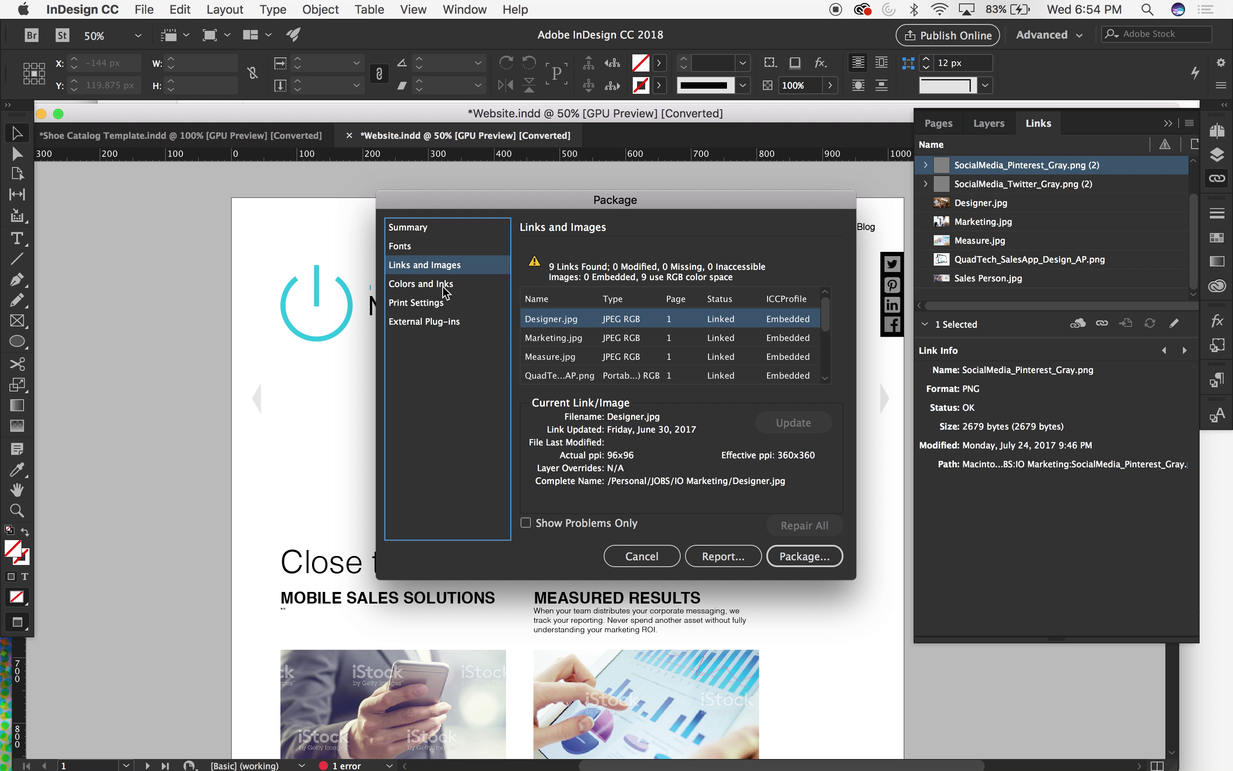
click(426, 288)
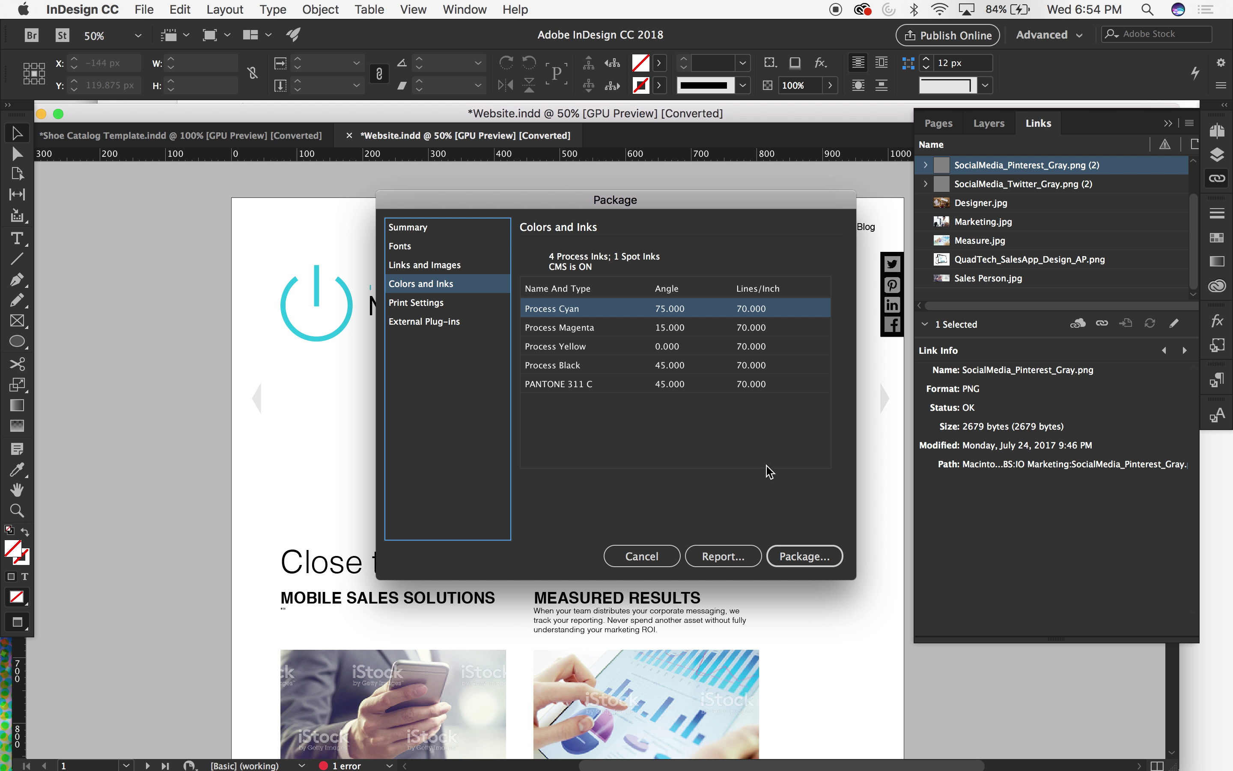
click(810, 559)
click(417, 242)
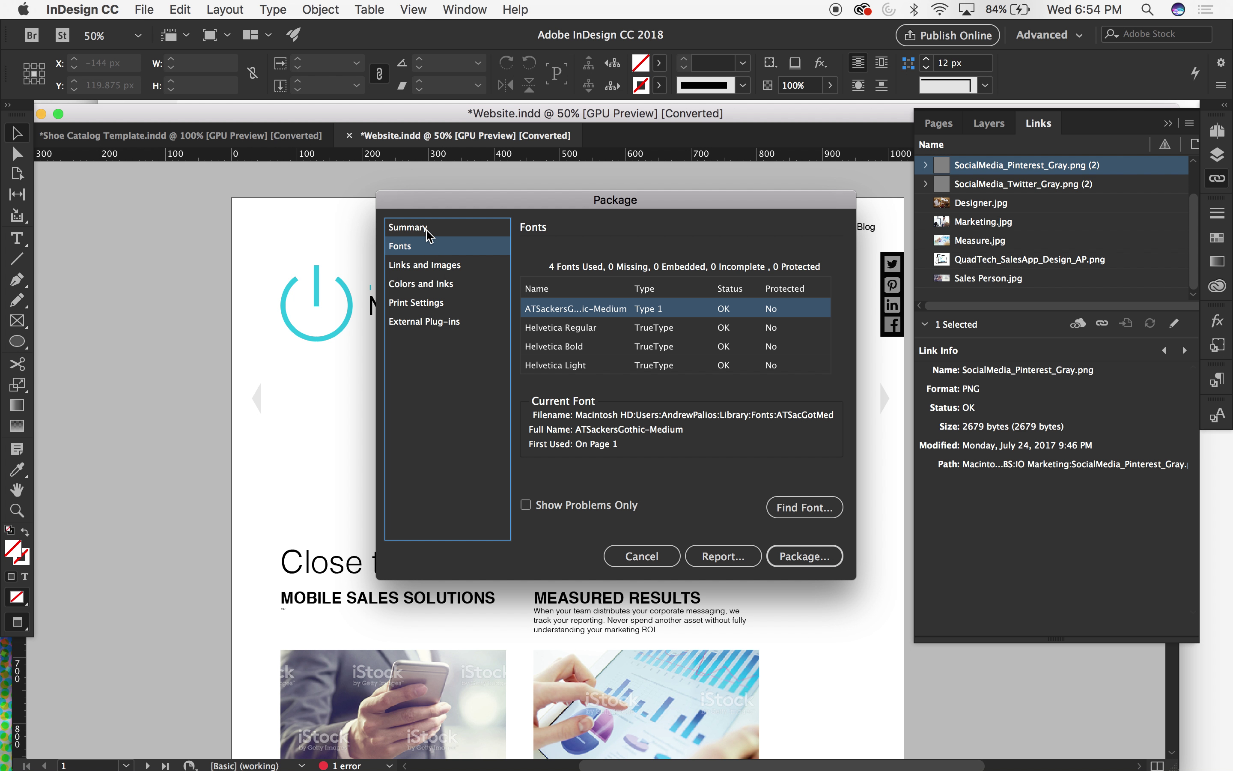
click(429, 230)
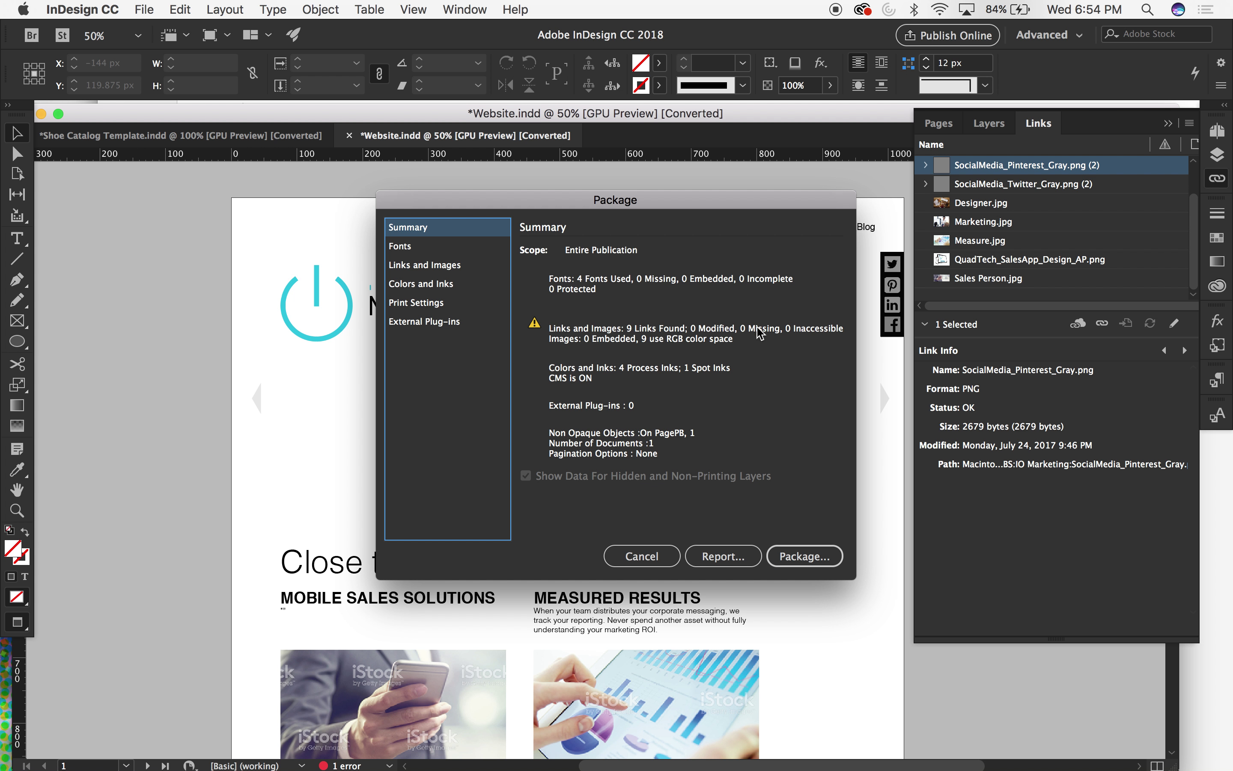
Proceed with the package, saving the publication as Website on the Desktop and accepting the default printing instructions
click(802, 558)
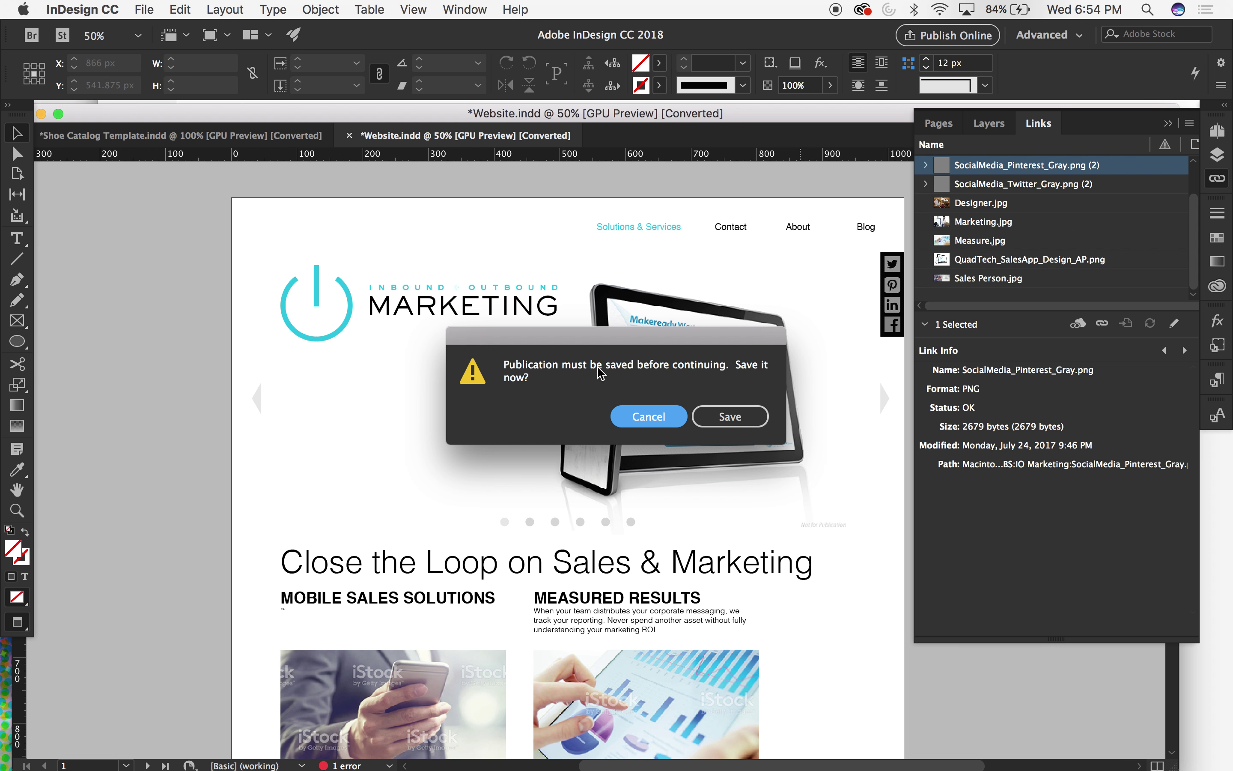
click(743, 425)
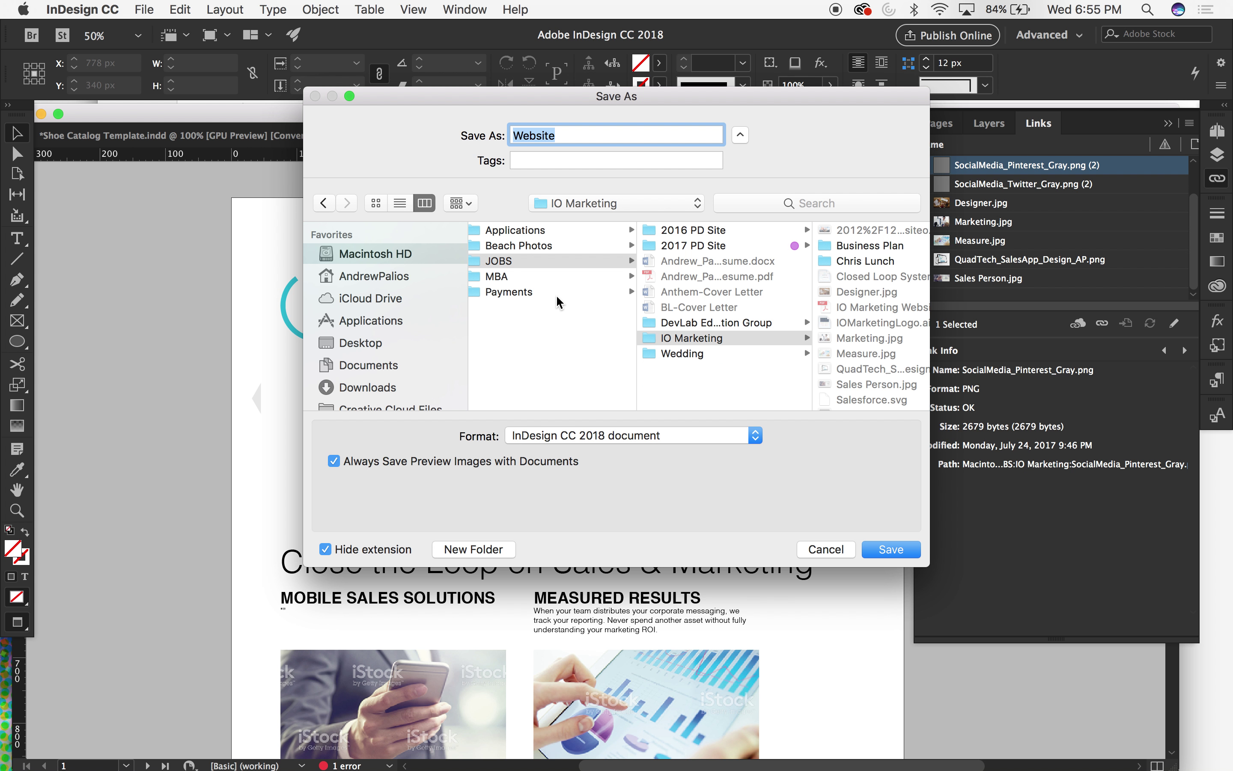
click(363, 342)
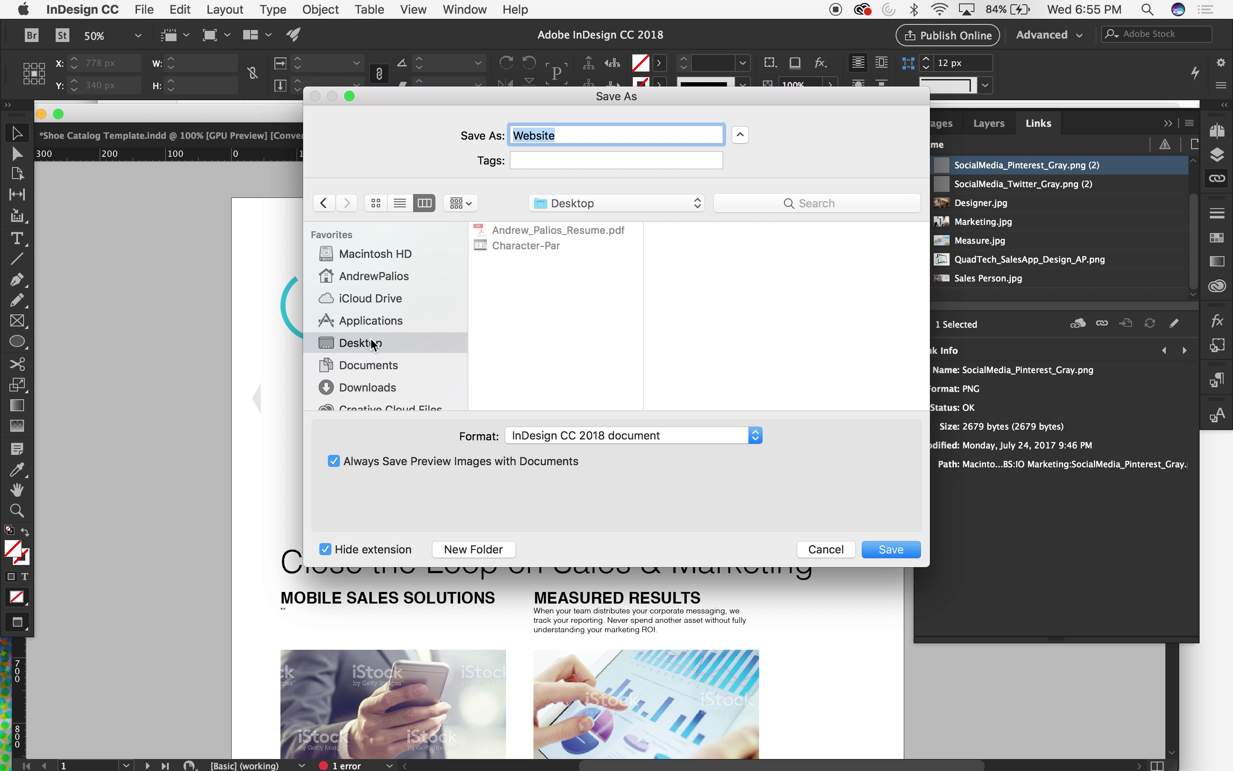
click(897, 549)
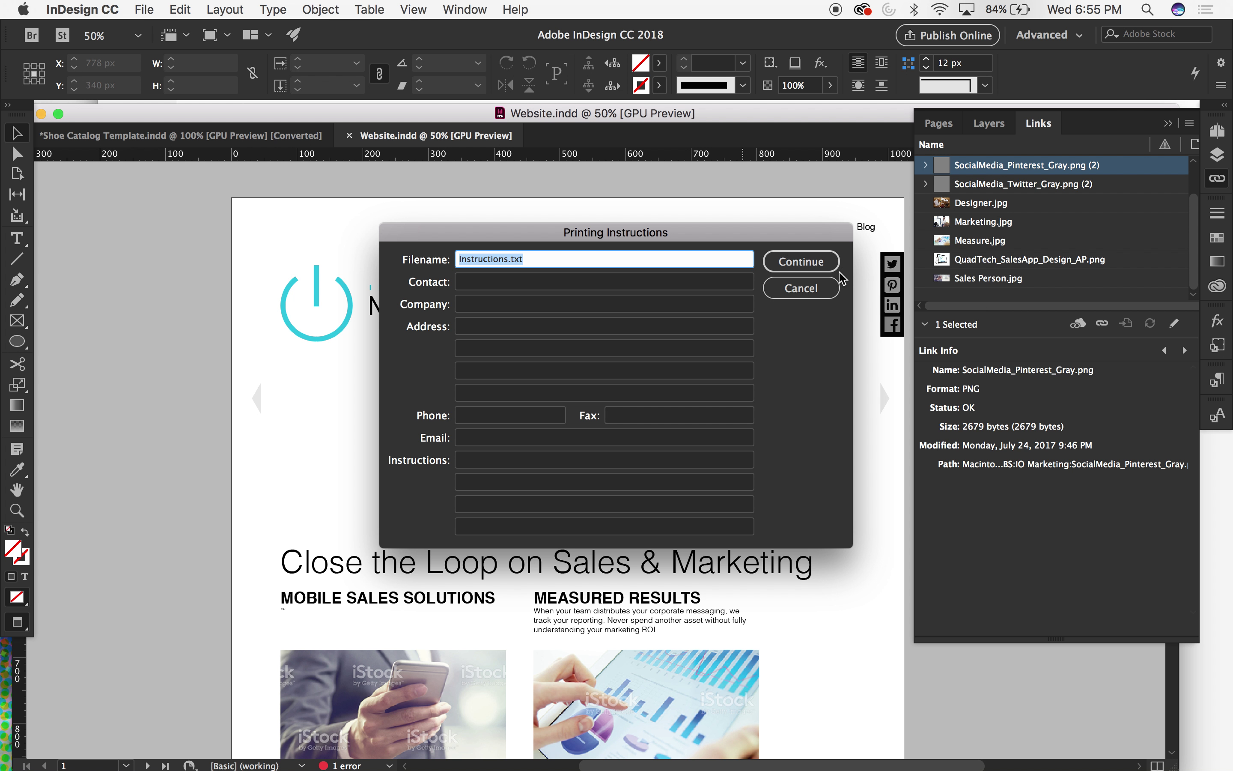
click(821, 264)
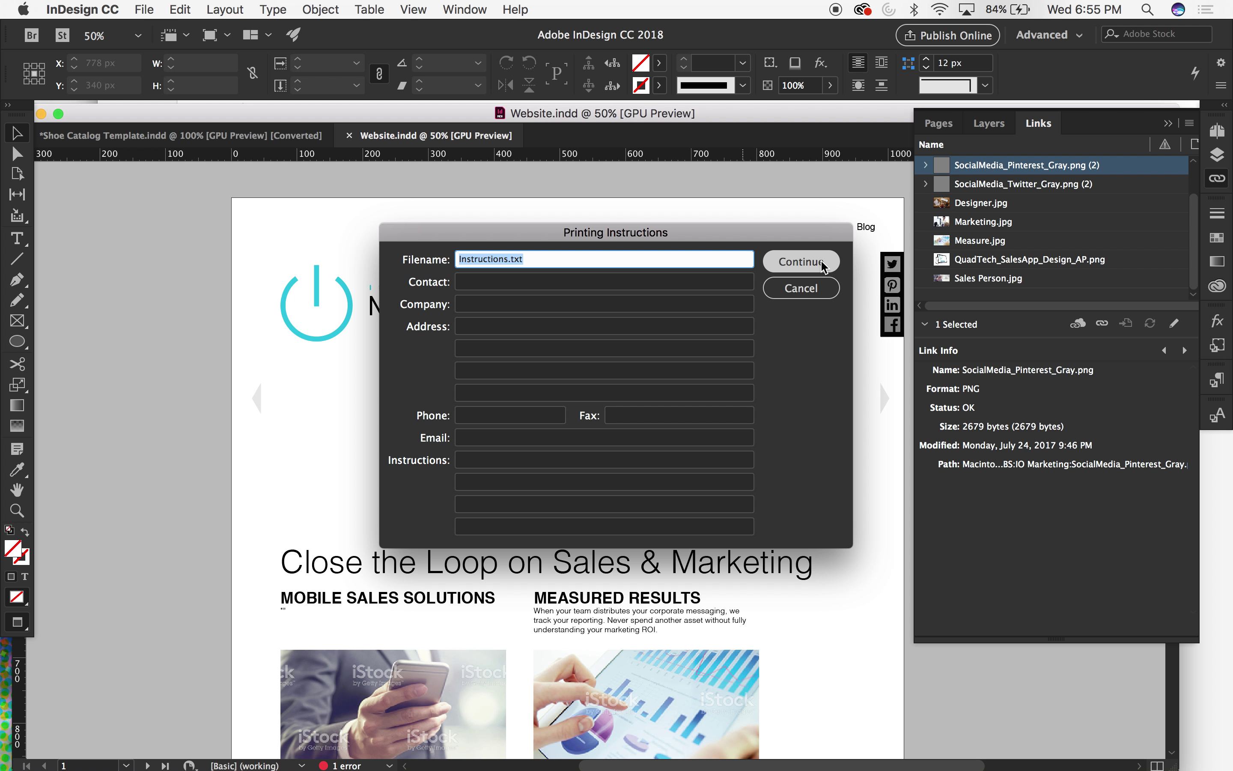
click(807, 256)
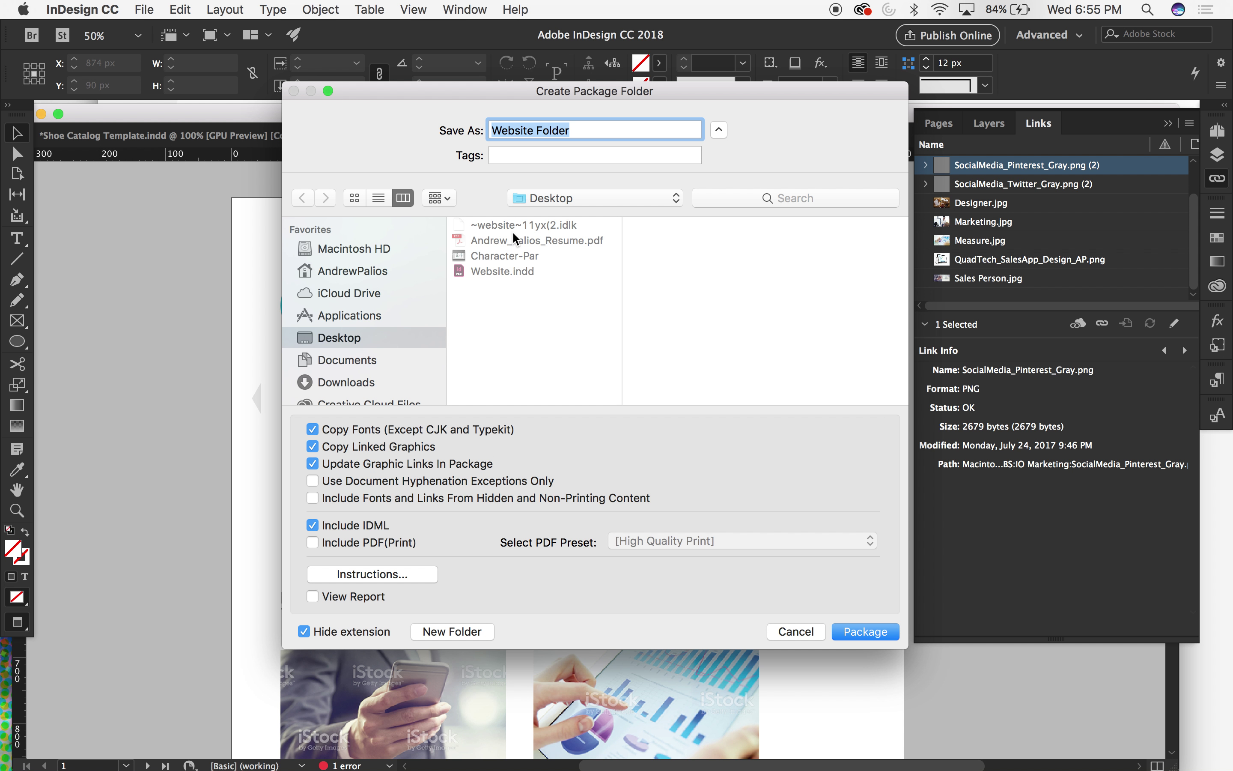
Create the package on the Desktop as "Packaged File Folder" with fonts and linked graphics, without IDML, accepting the font licensing warning
click(536, 129)
double_click(498, 130)
text(Packaged F)
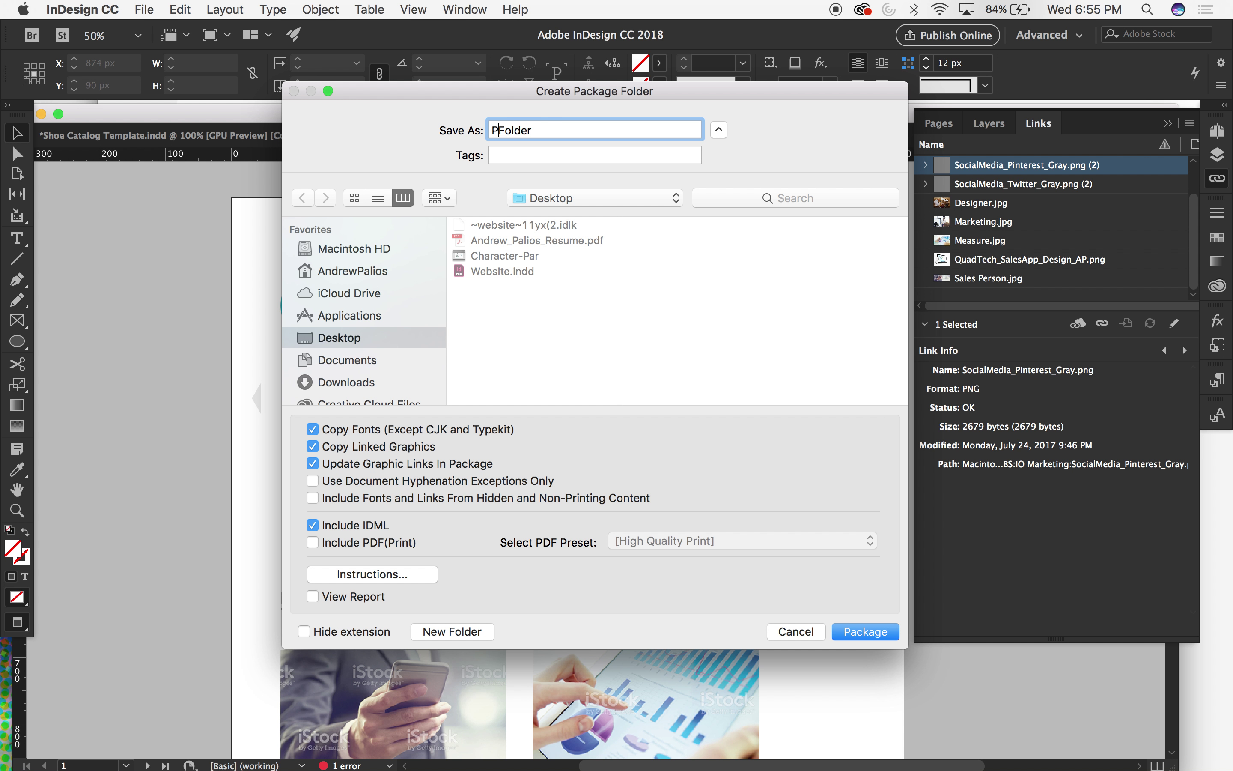
text(iles)
key(BackSpace)
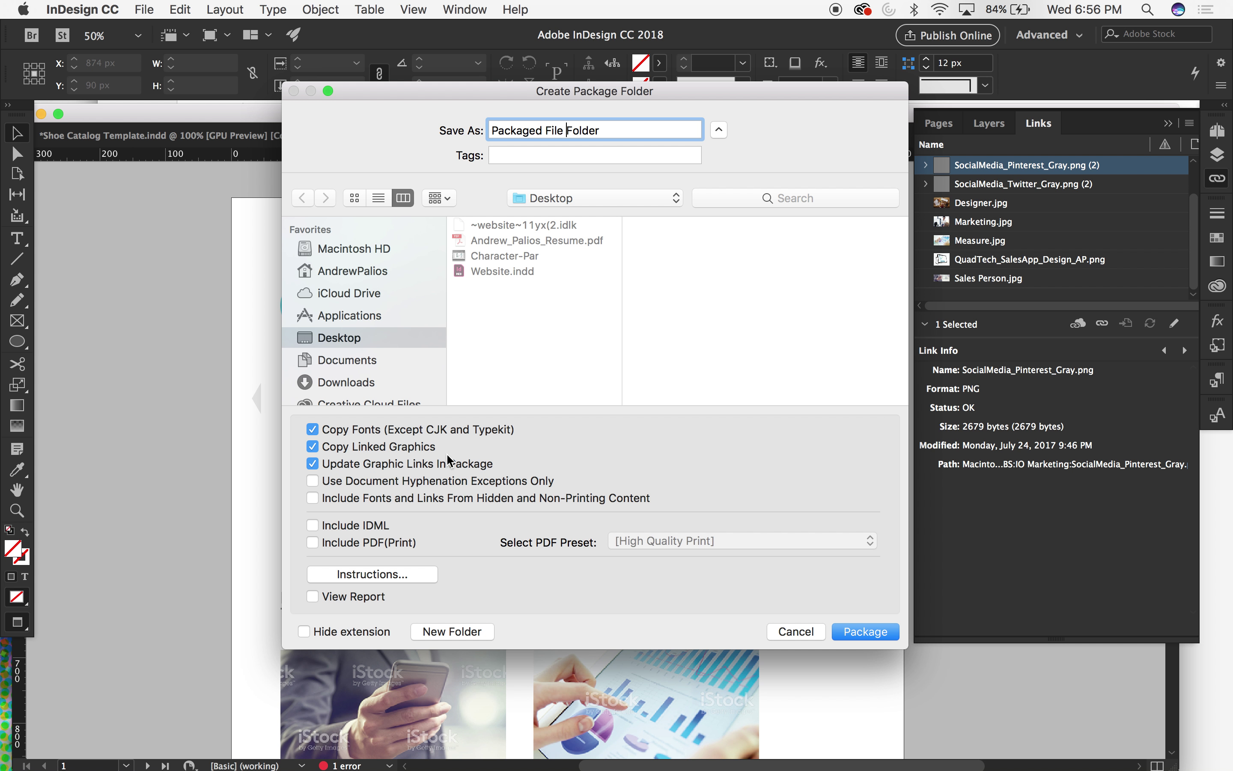
click(869, 631)
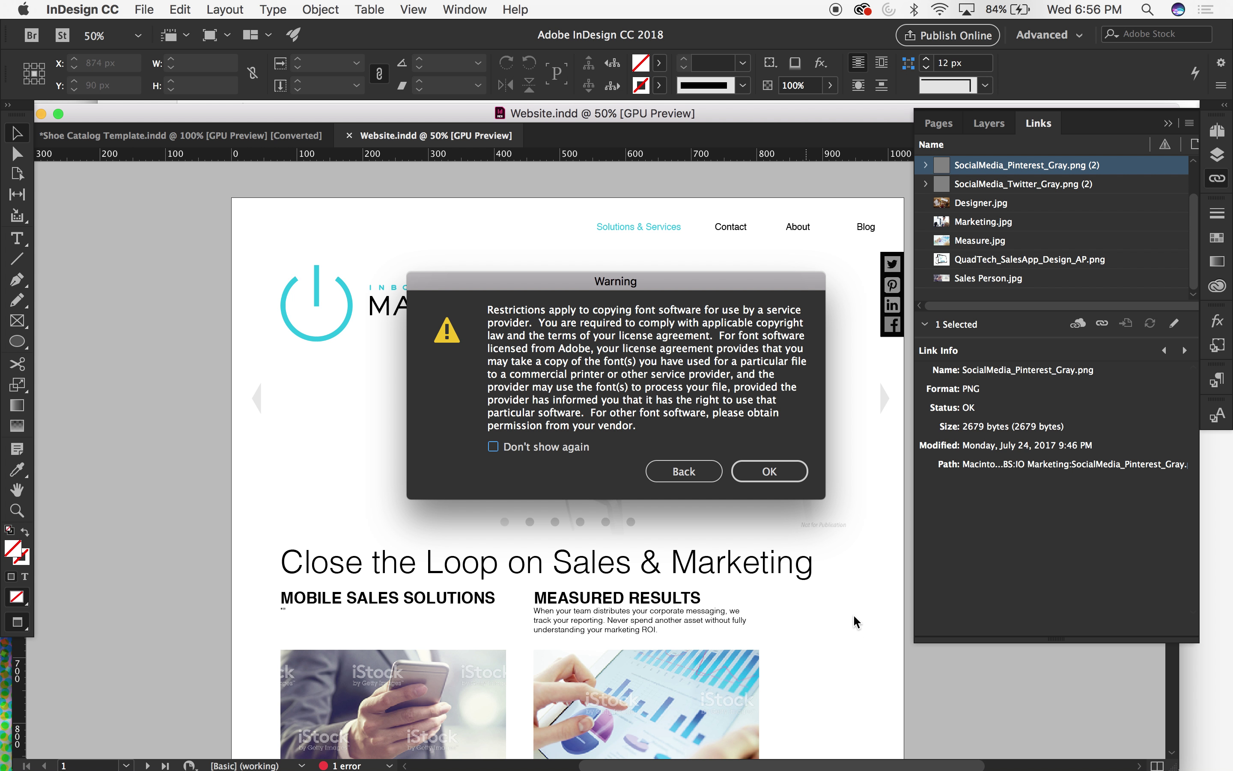
click(766, 473)
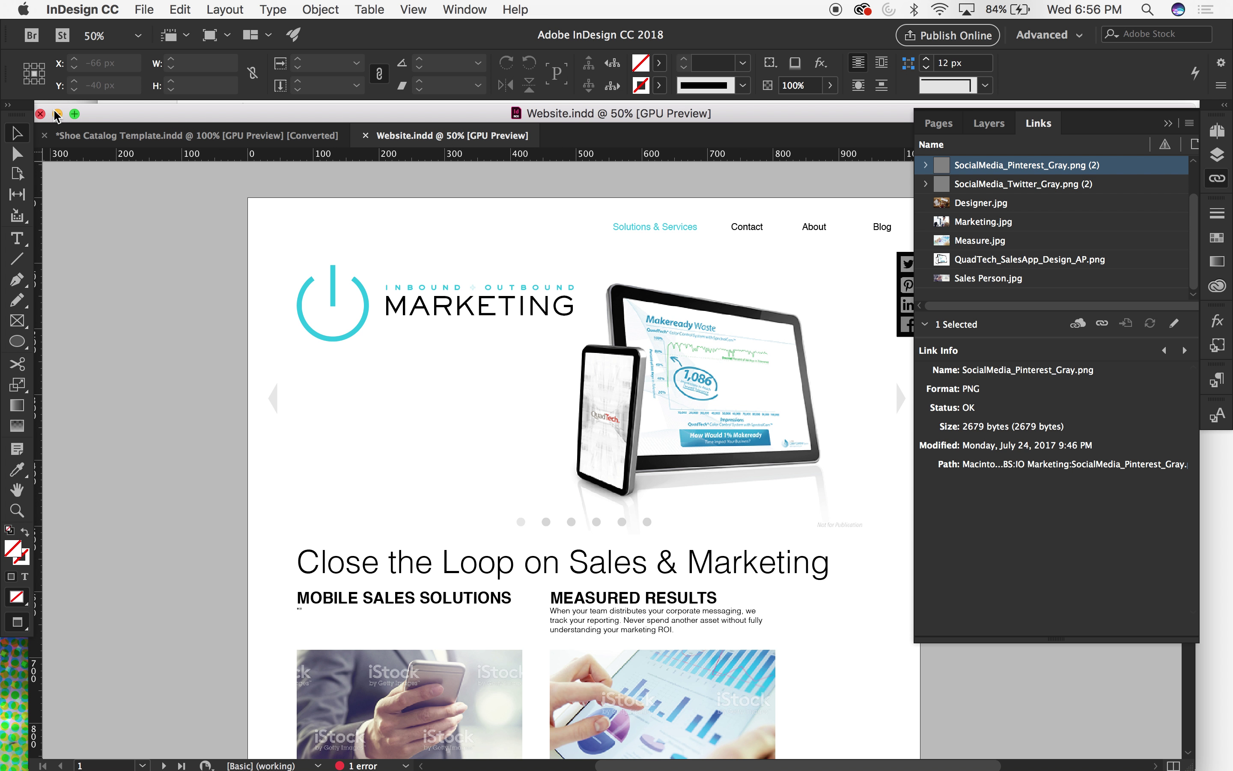
Switch to Finder, close the IO Marketing window, and show the Desktop's Packaged File Folder contents as icons
click(42, 113)
click(448, 357)
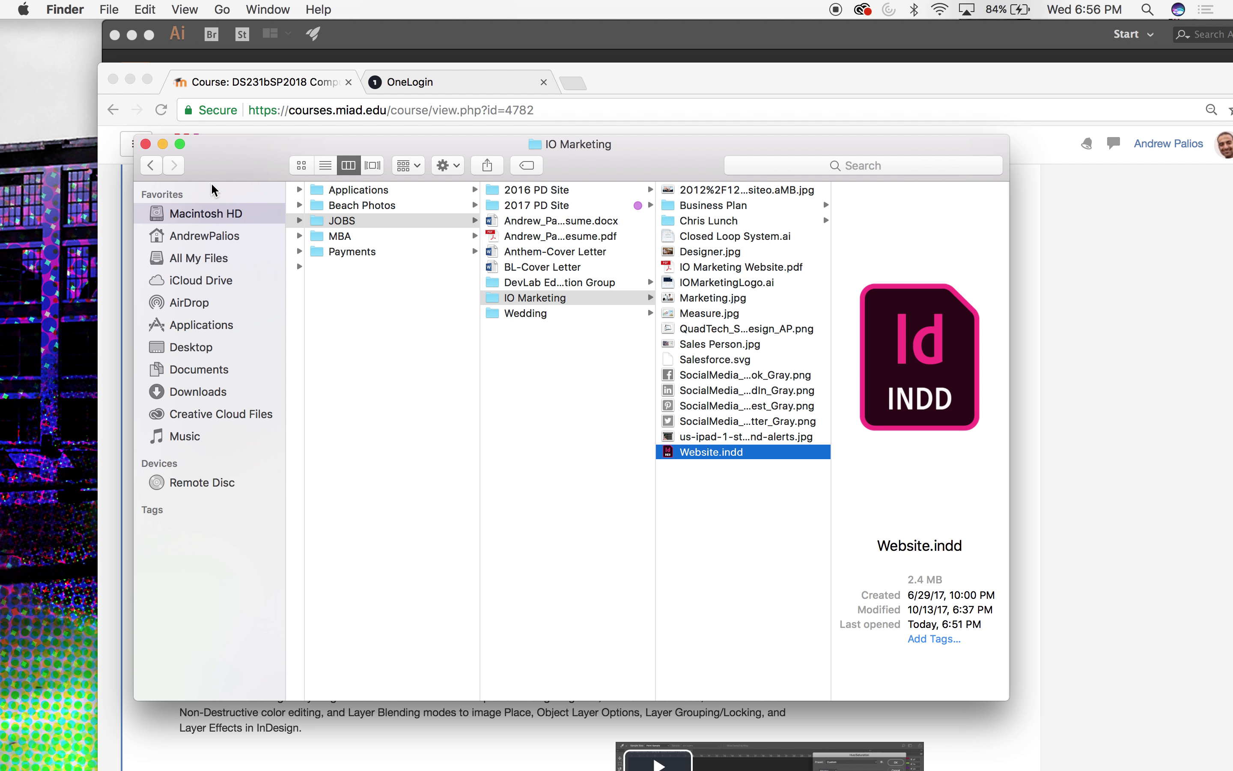
click(144, 143)
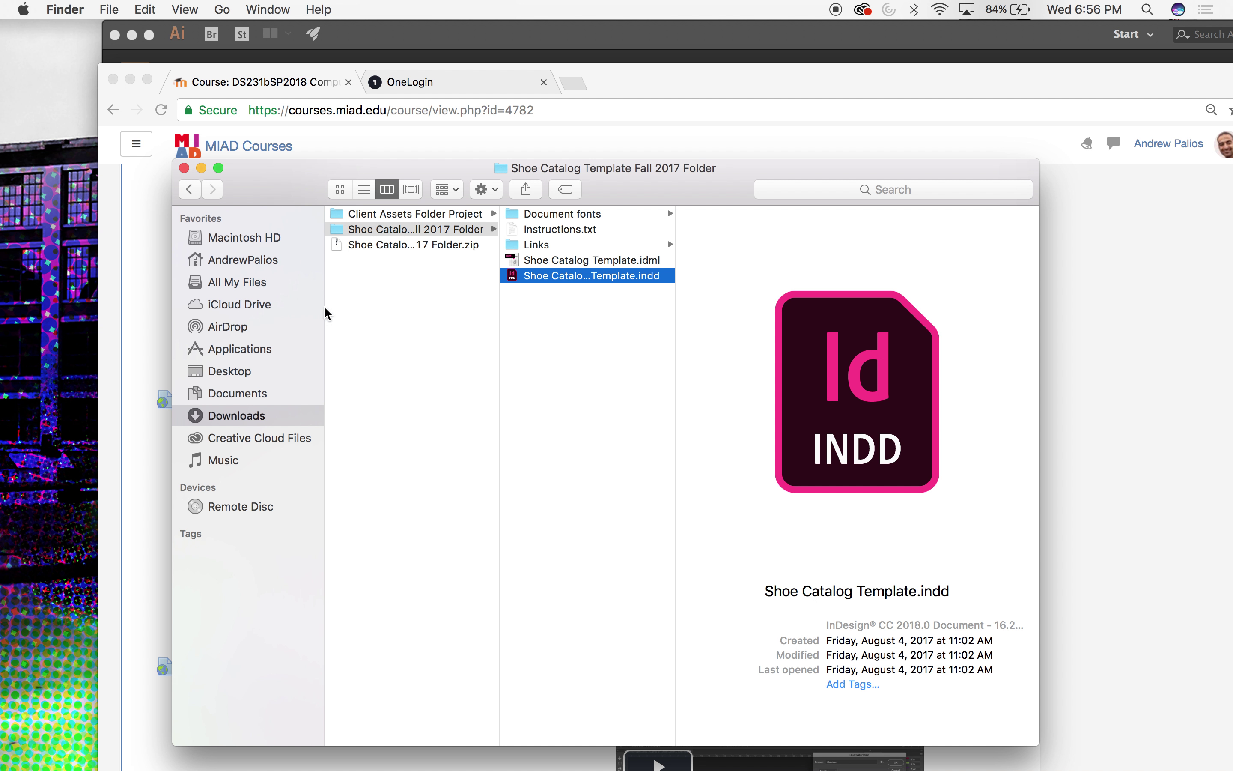
click(239, 372)
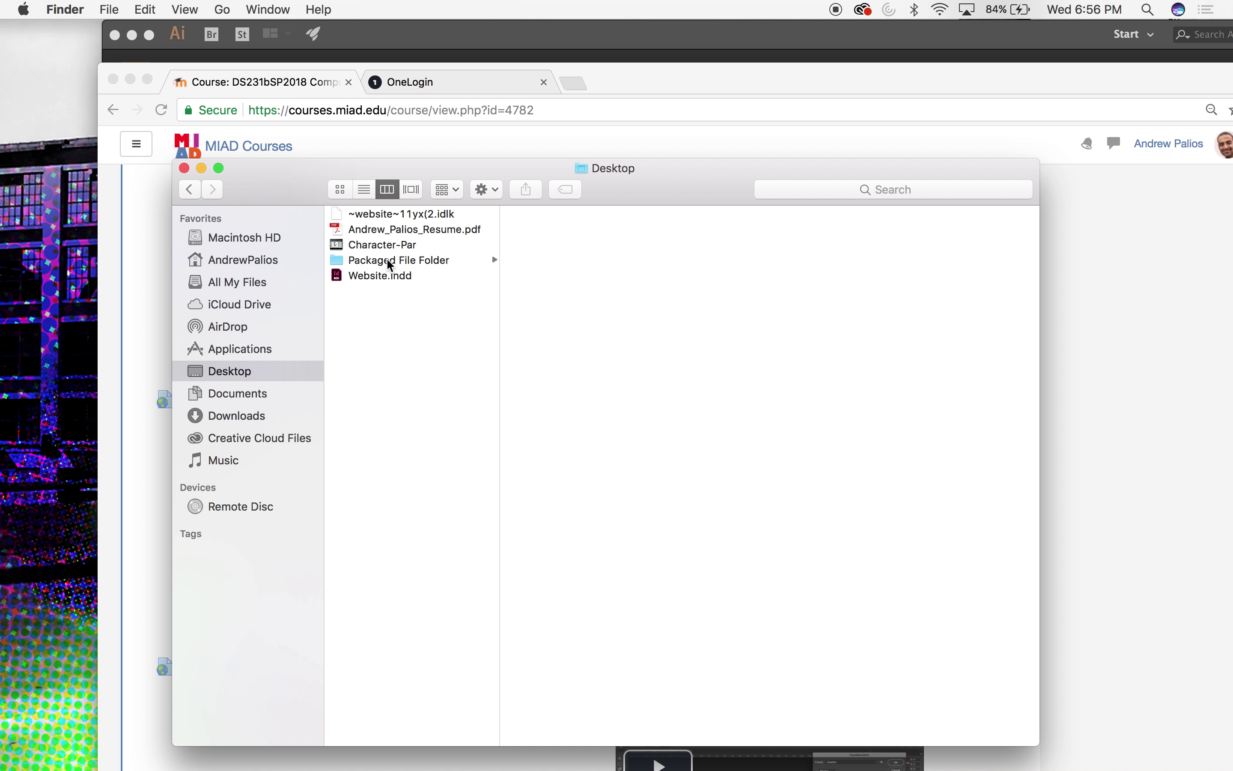
click(387, 260)
click(341, 191)
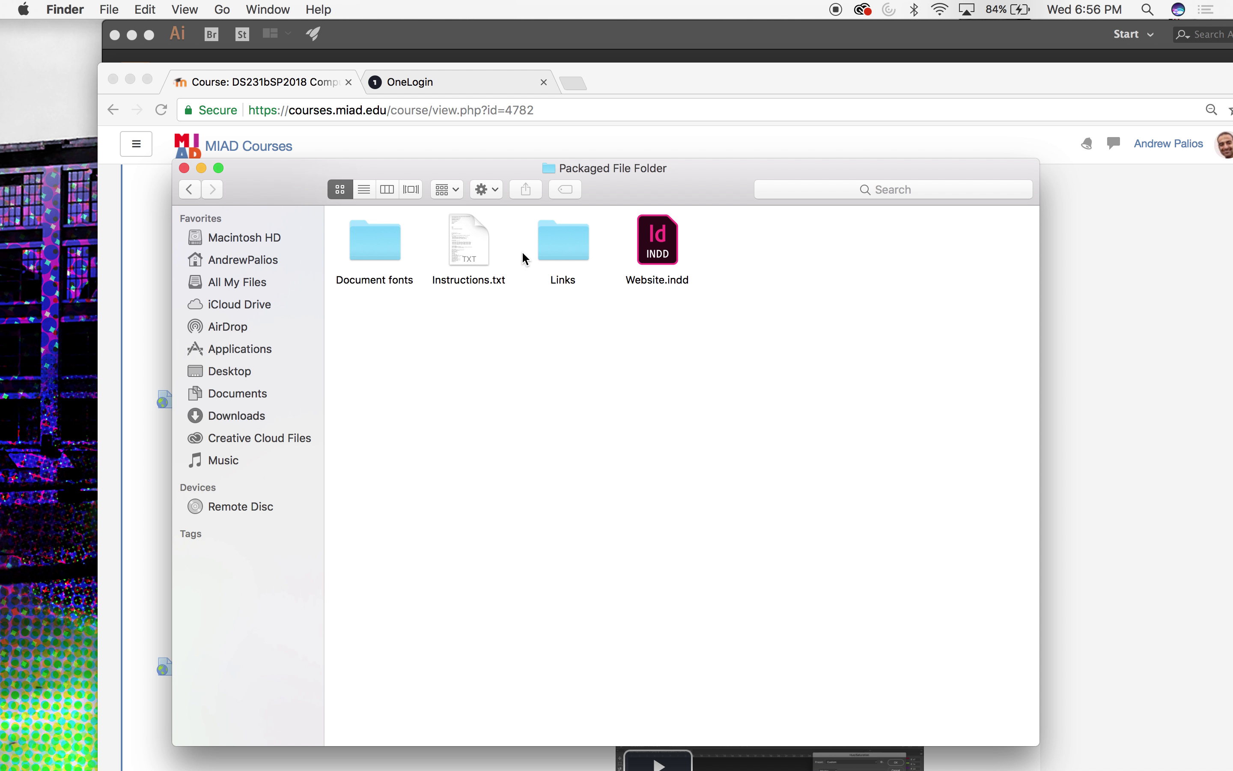
drag(647, 190, 659, 144)
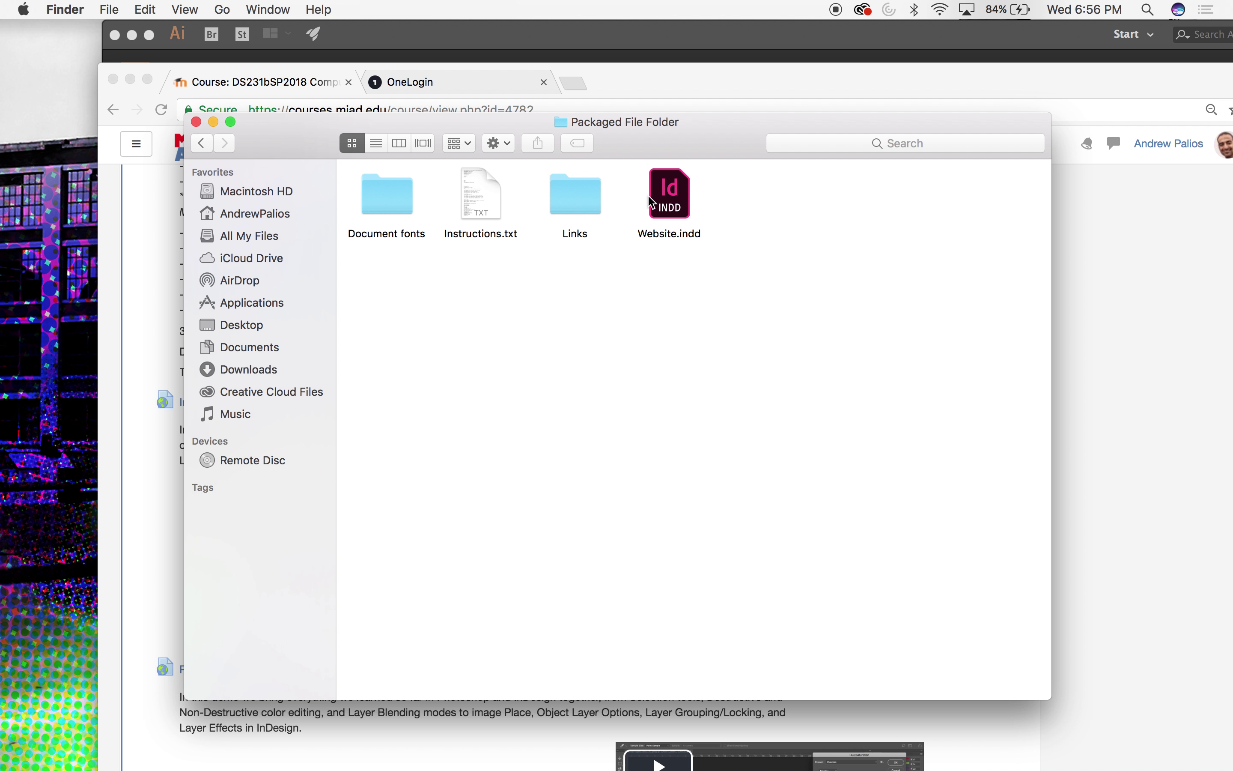
Examine the images collected in the package's Links folder and return to Packaged File Folder
click(562, 209)
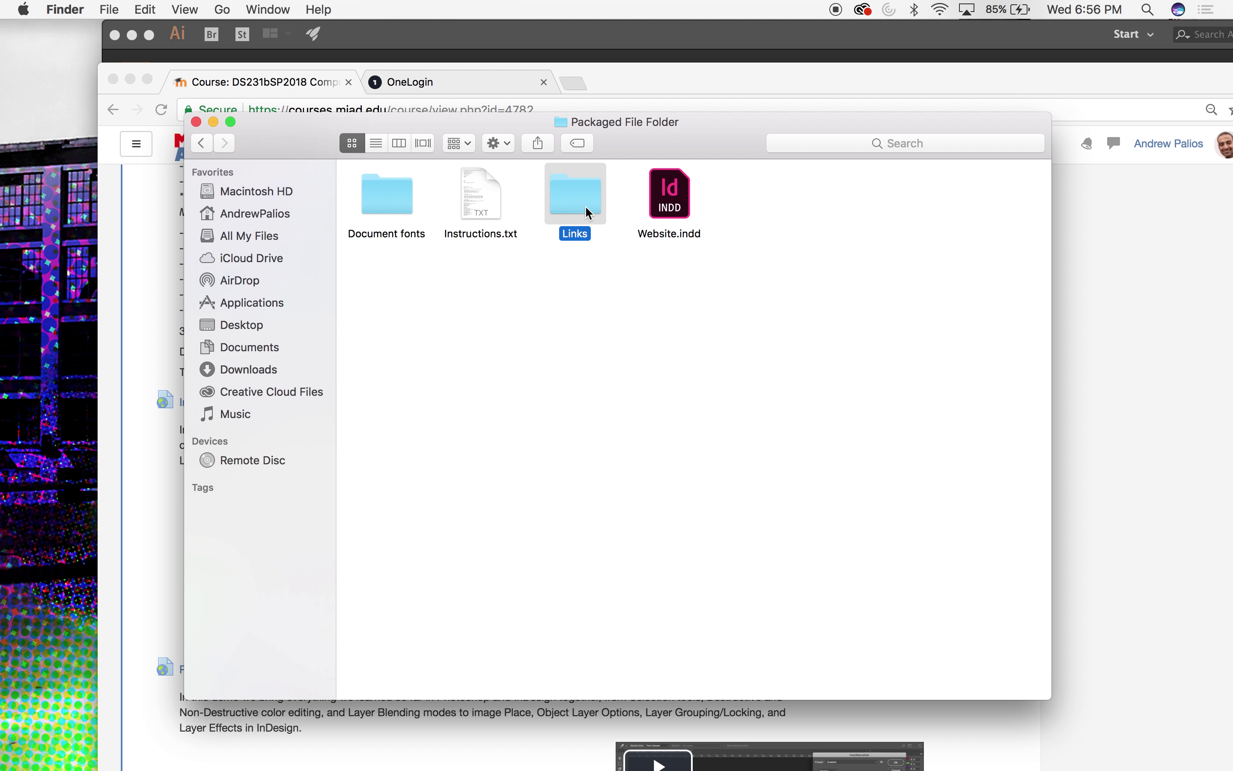
click(404, 203)
double_click(569, 200)
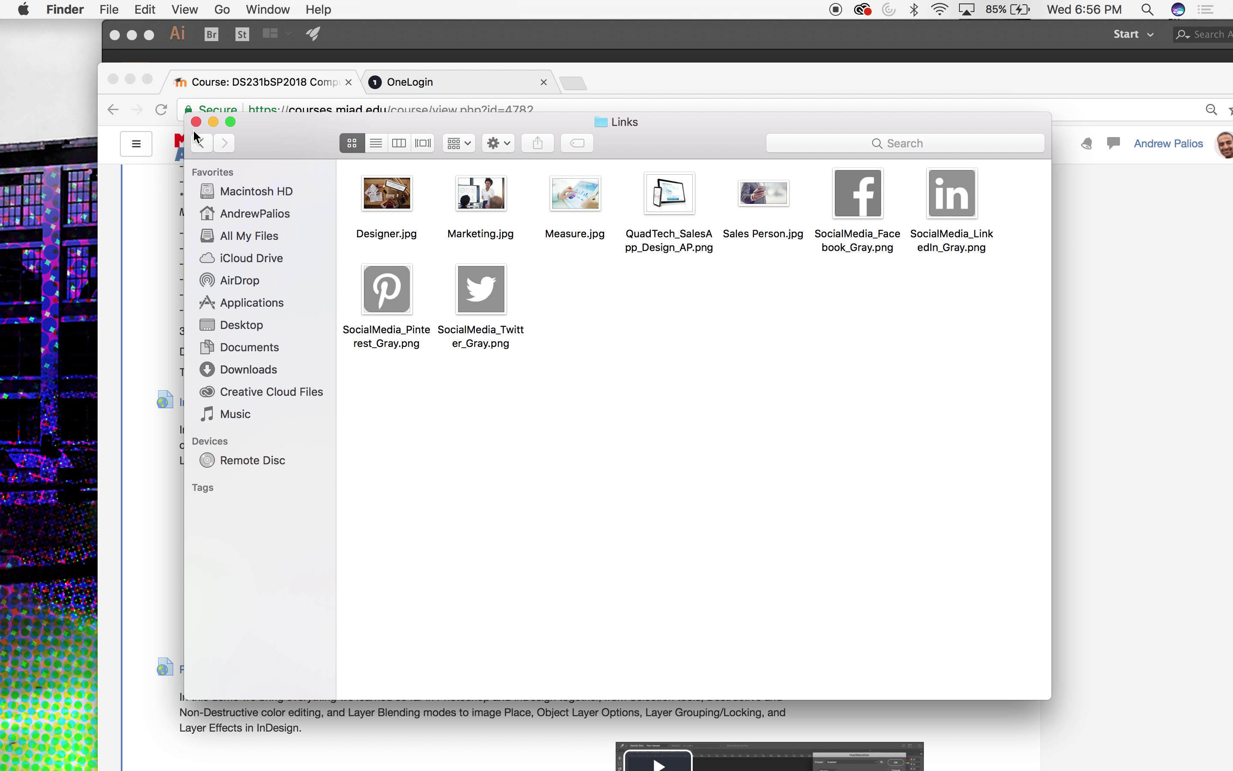
click(200, 144)
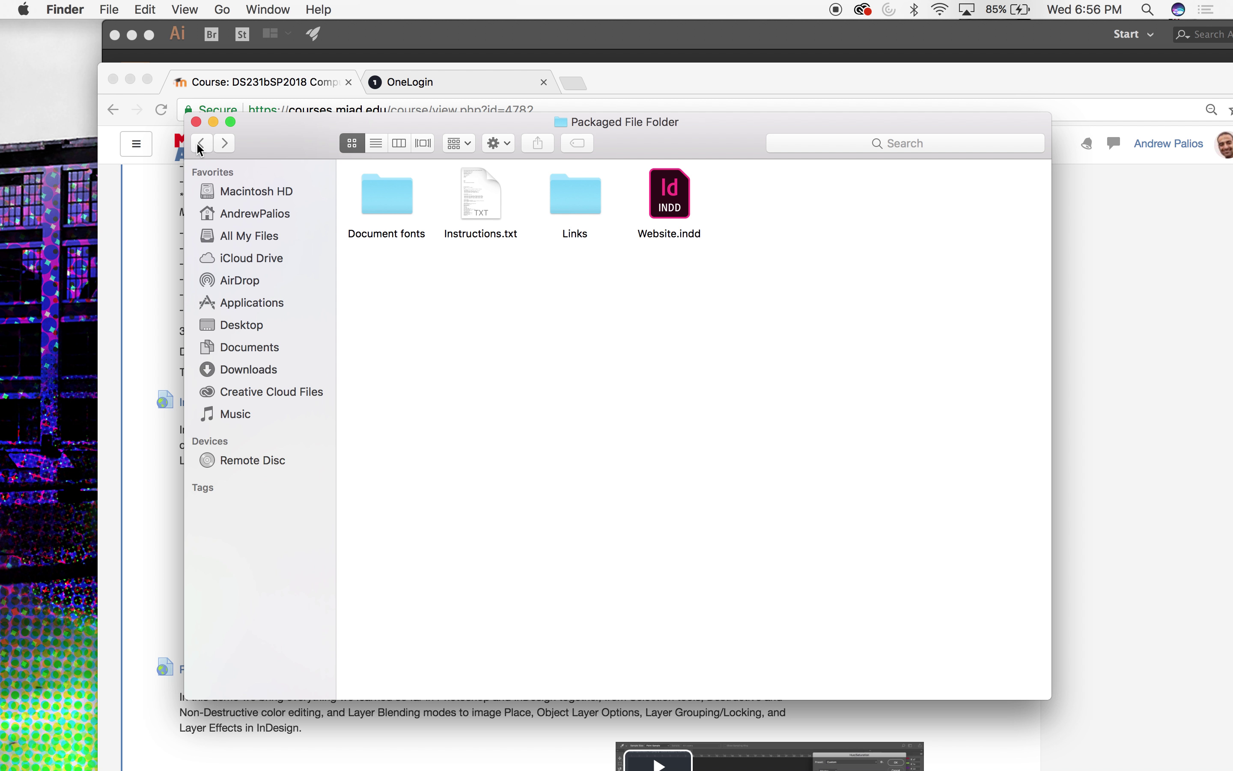
Go back to the Desktop folder in icon view and compress Packaged File Folder into a zip archive
click(201, 145)
click(456, 214)
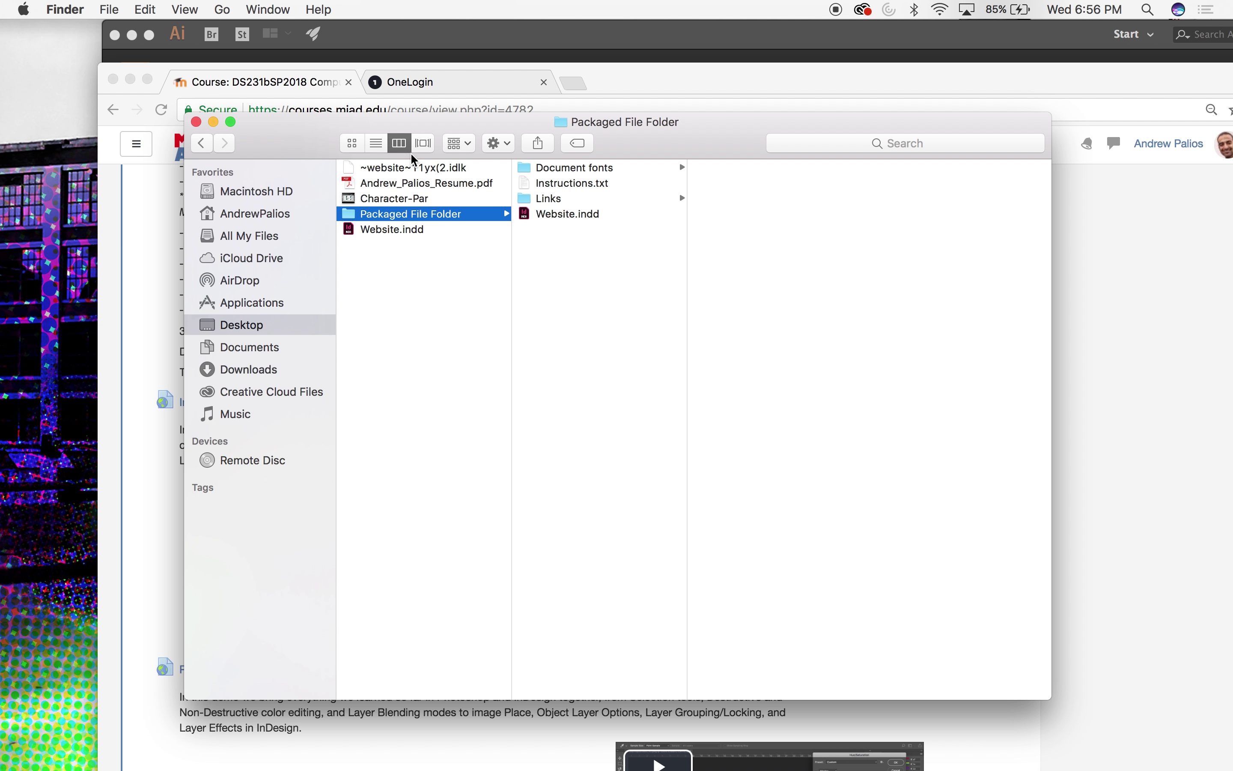
click(352, 143)
click(672, 214)
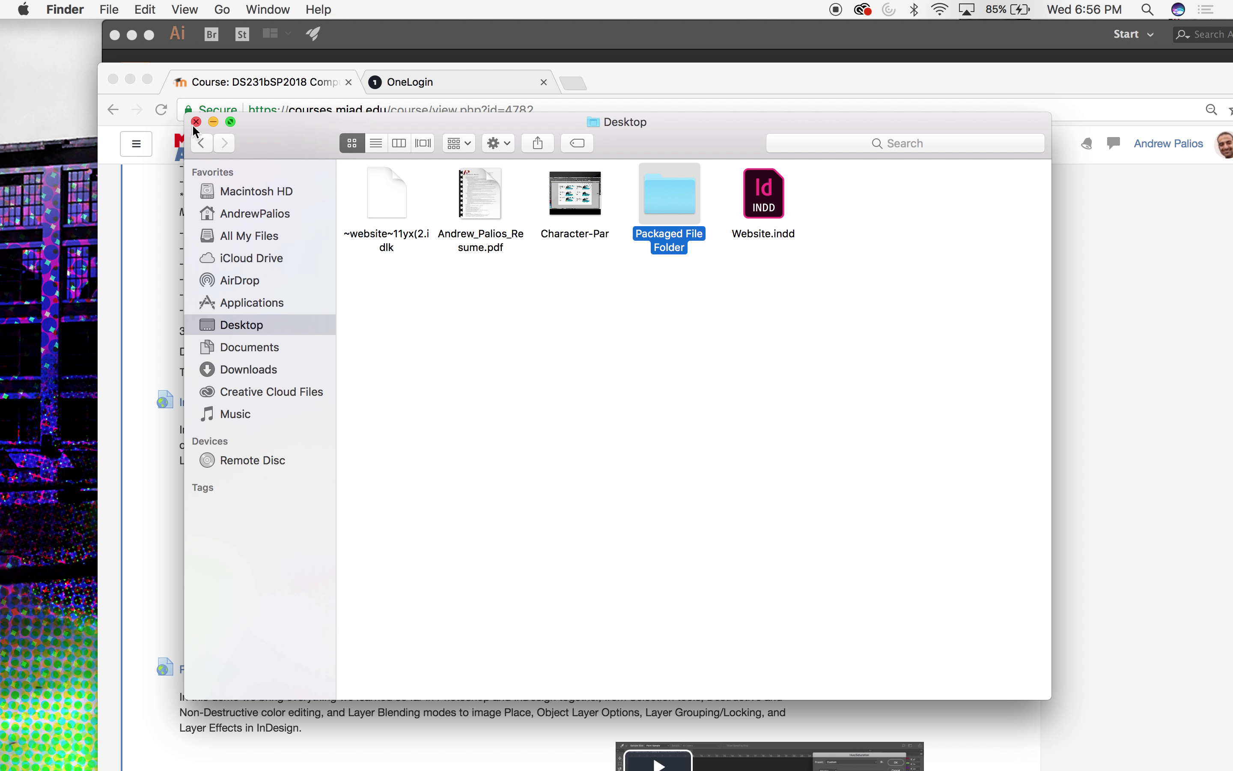
right_click(679, 204)
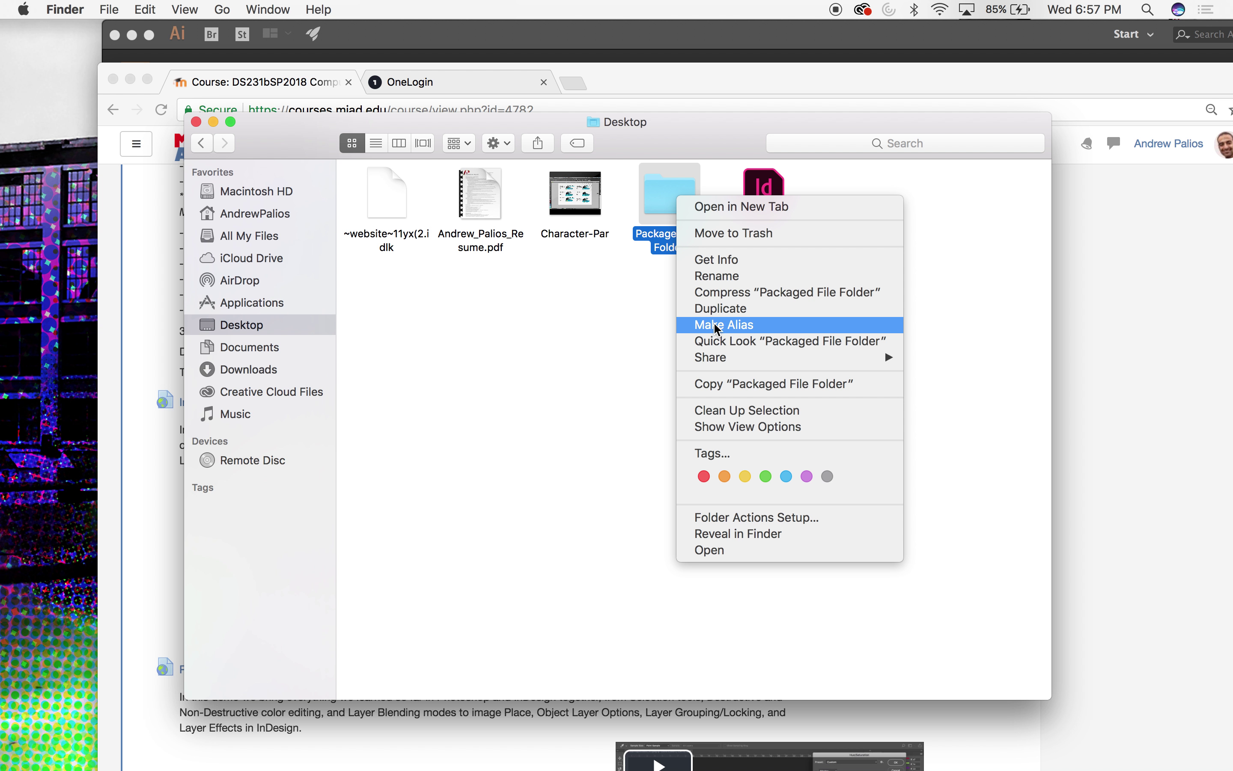
click(753, 291)
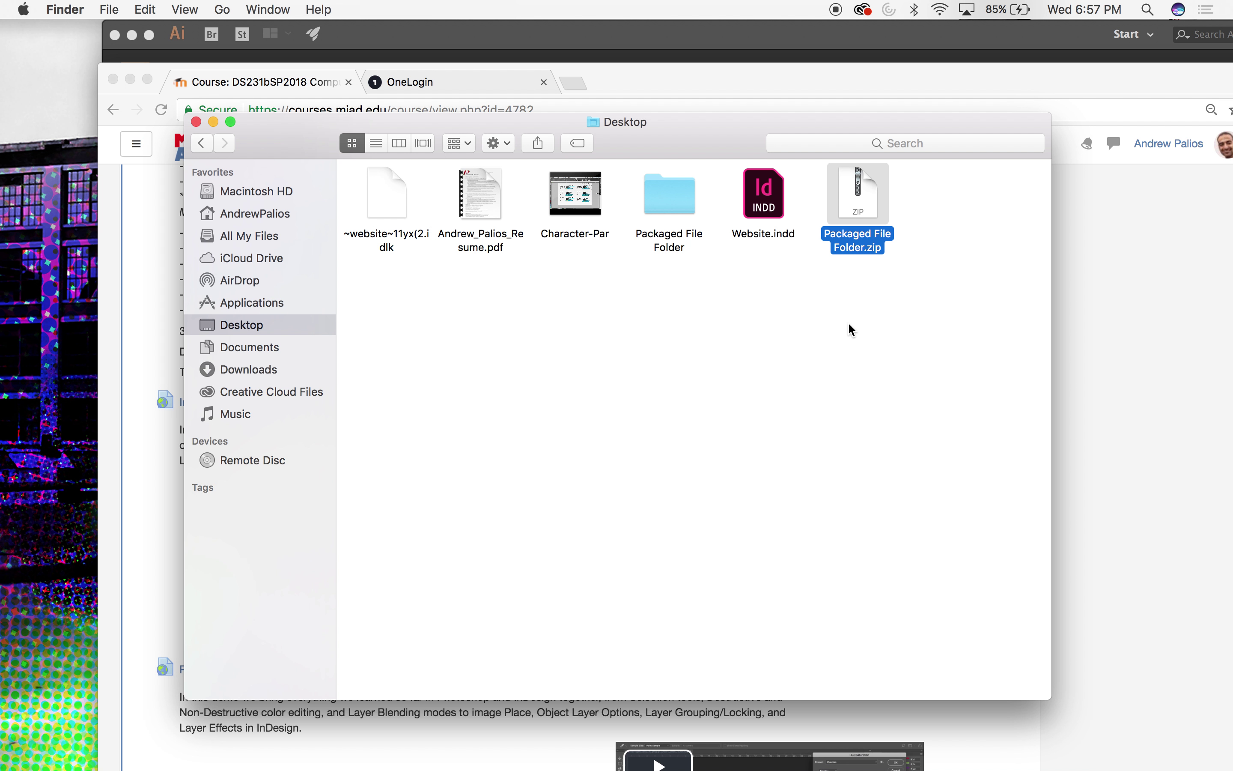